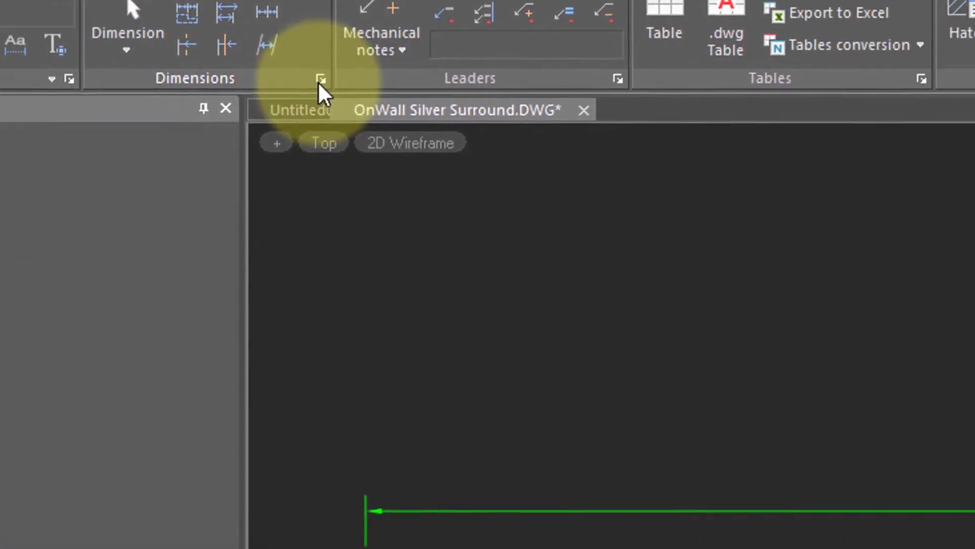
Open the Standard dimension style for editing at its Primary units settings (Architectural, 0'-0 1/16").
click(496, 169)
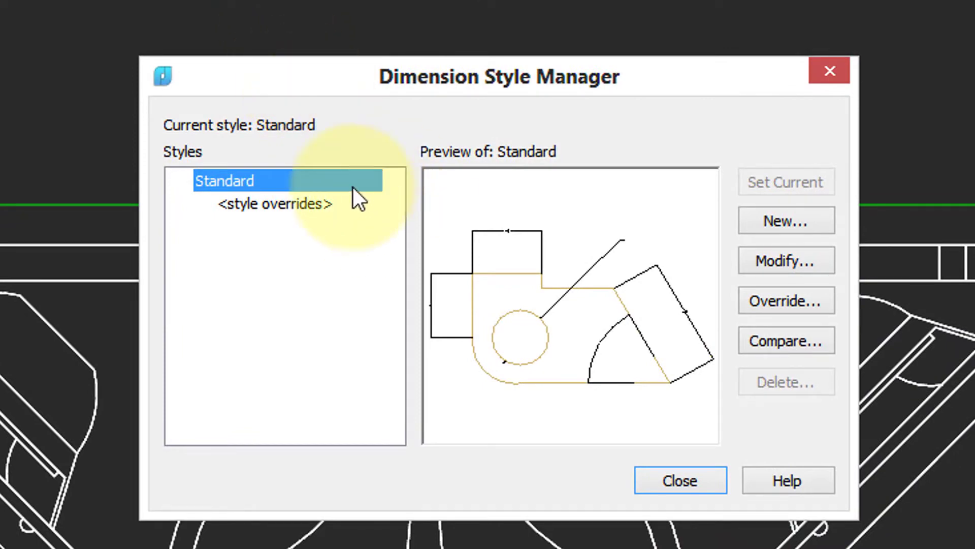
click(783, 262)
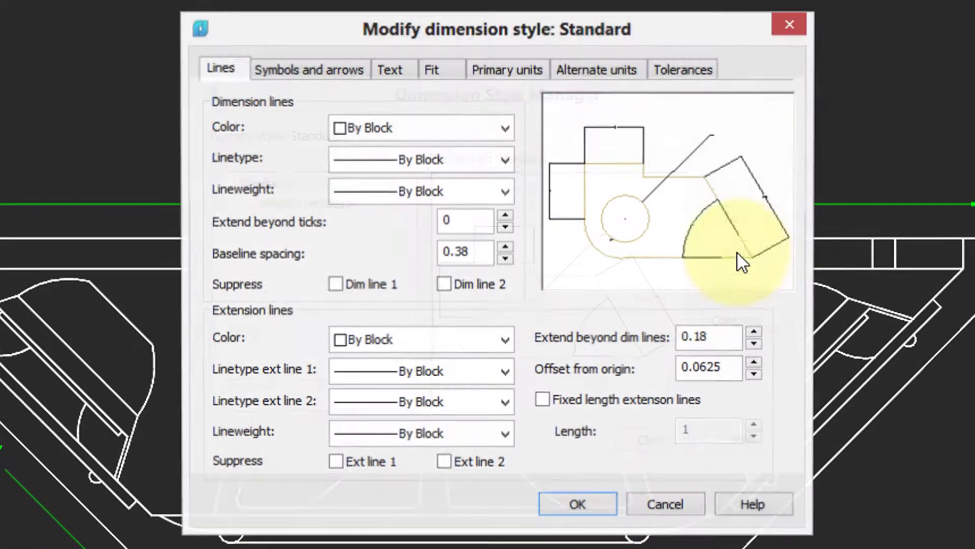
click(508, 68)
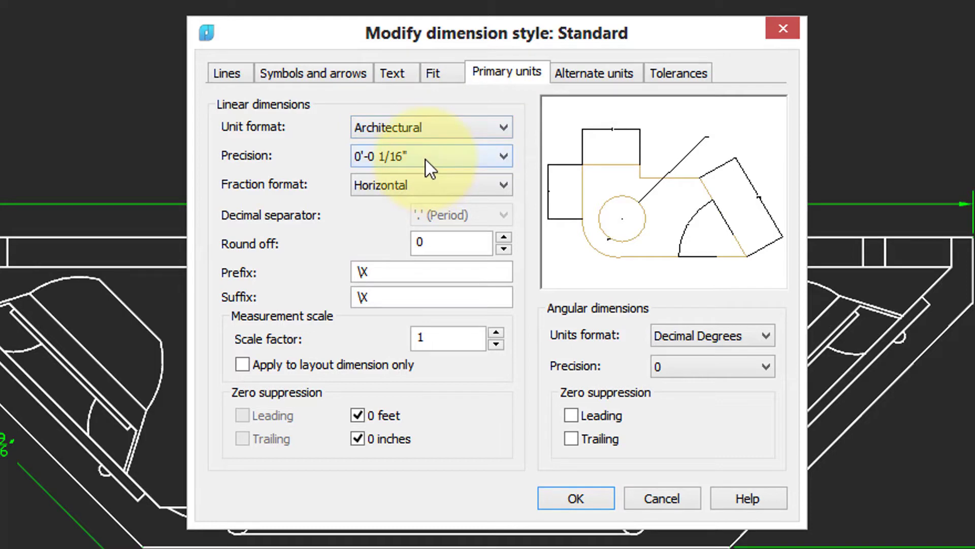
Turn on alternate units for Standard with precision 0, placed below the primary value.
click(597, 75)
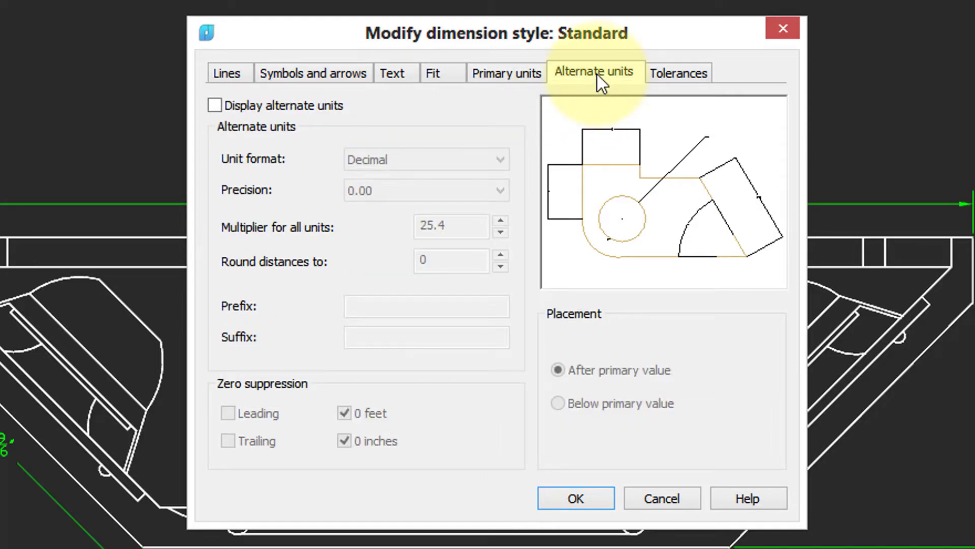
click(215, 106)
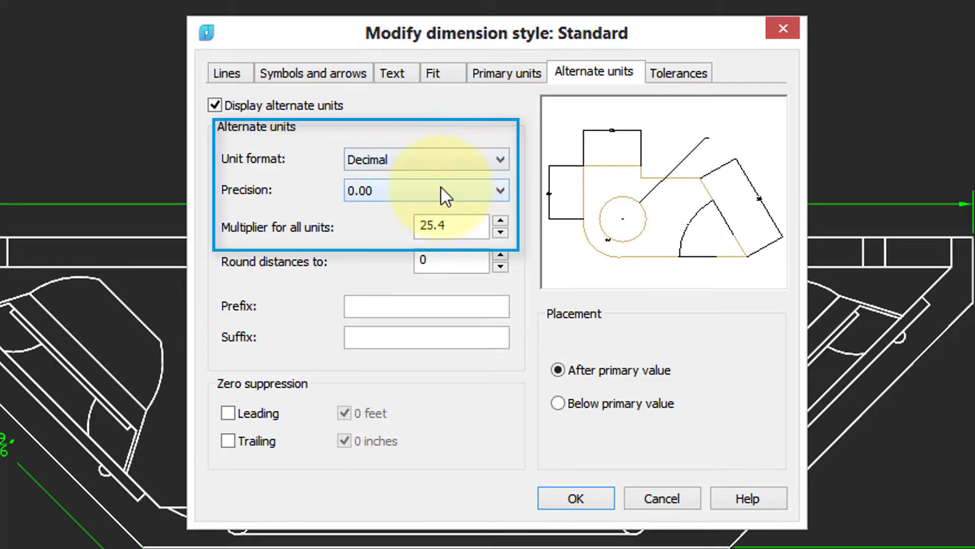
click(501, 191)
click(484, 208)
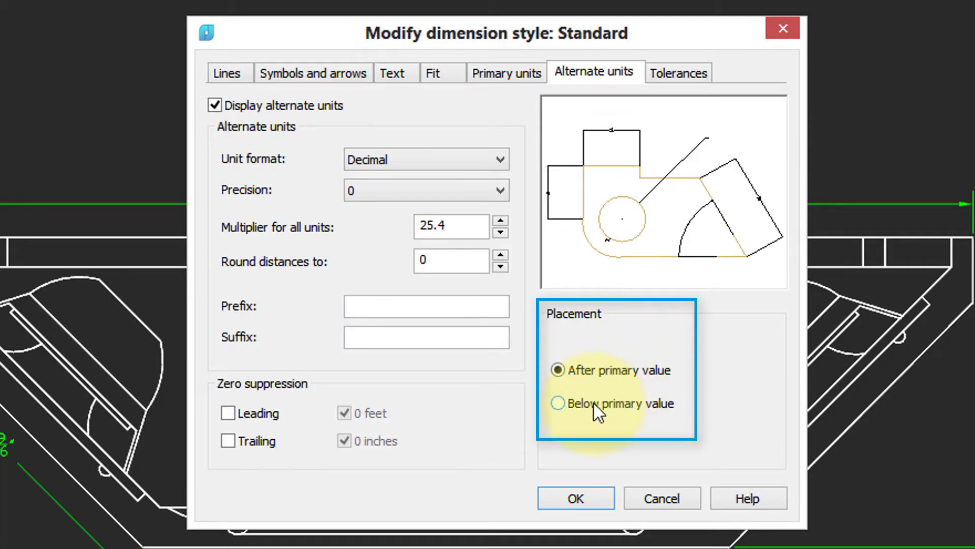
click(559, 403)
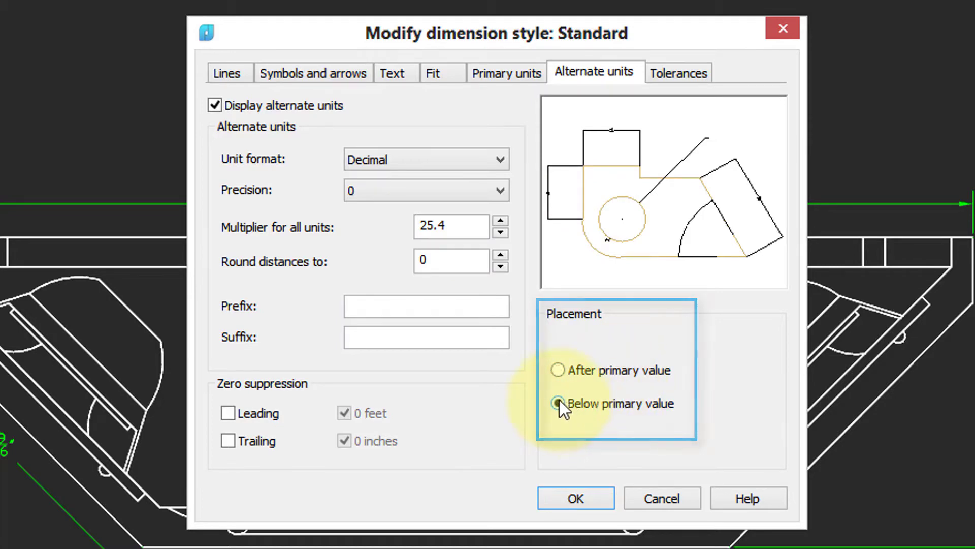
click(577, 499)
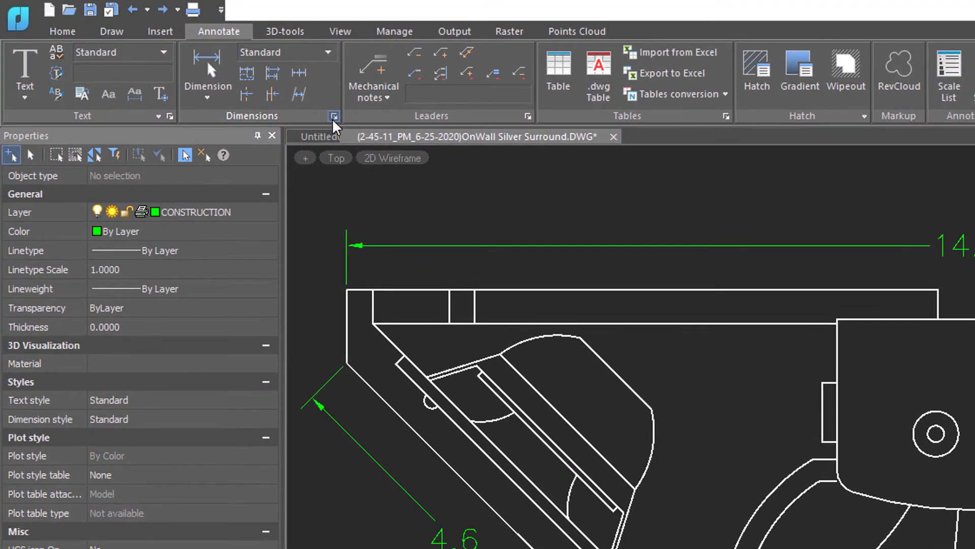
Set Standard's tolerance method to Symmetrical with 0.05, so the top dimension reads 14.2±0.05.
click(334, 117)
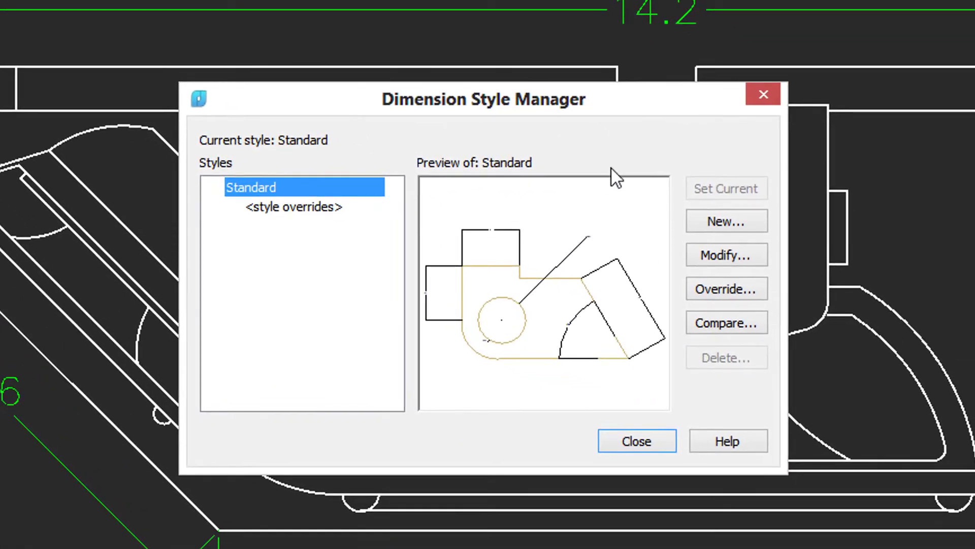
click(709, 255)
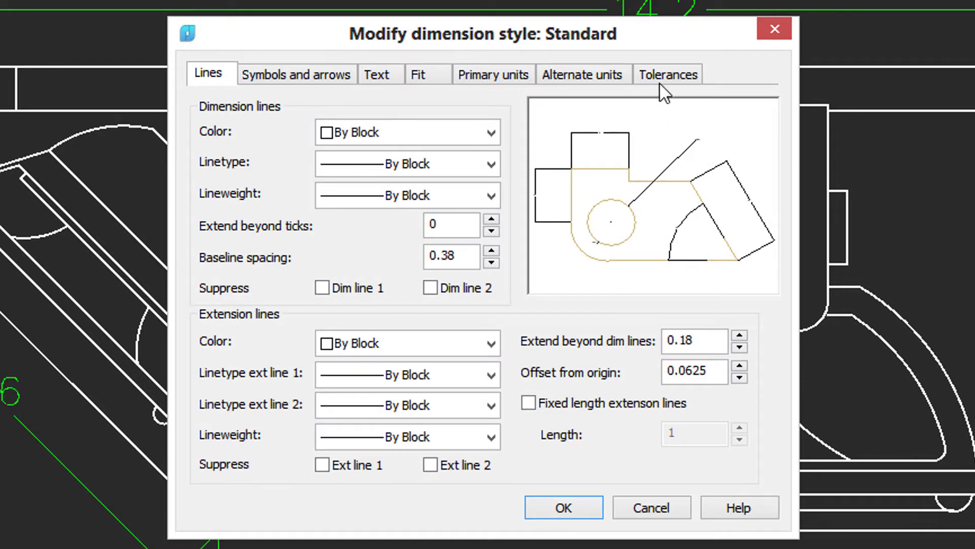
click(666, 90)
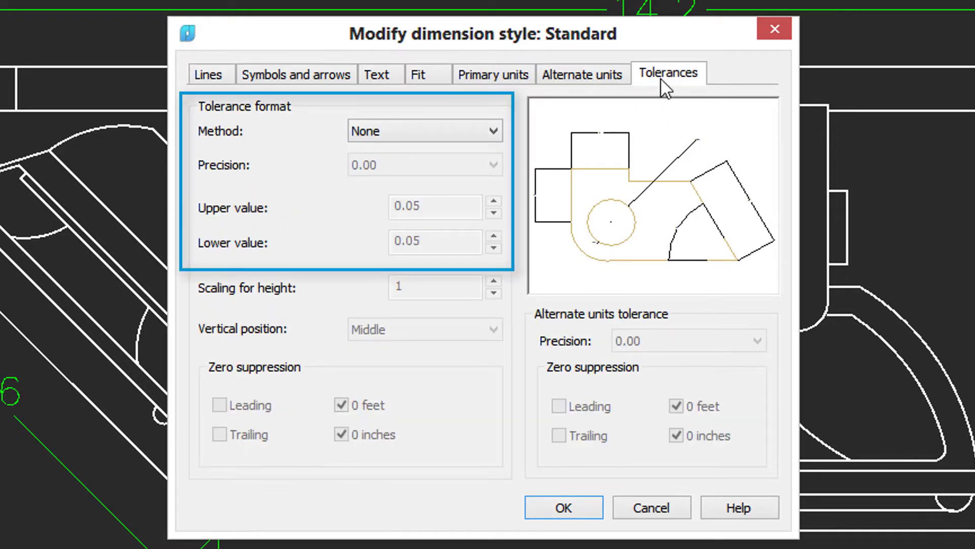
click(494, 134)
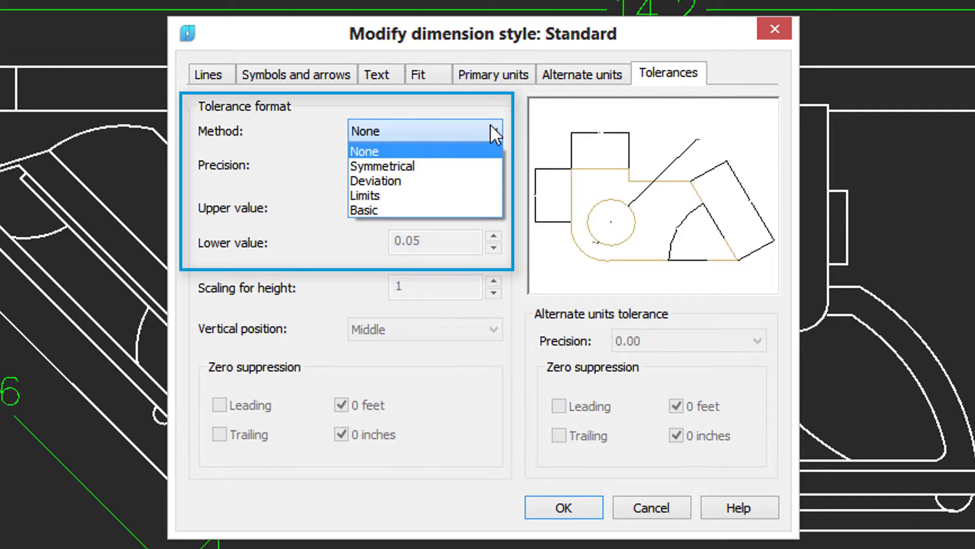
click(485, 127)
click(486, 130)
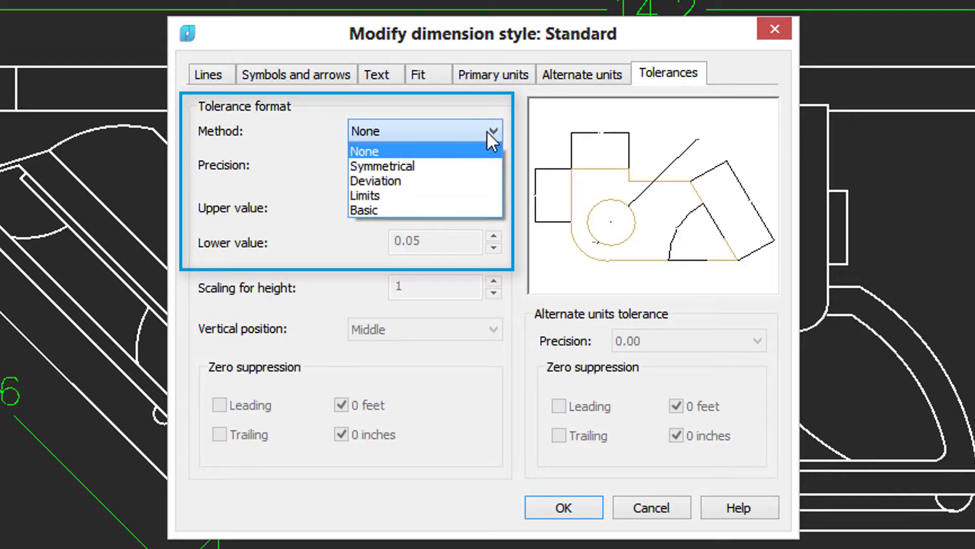
click(474, 165)
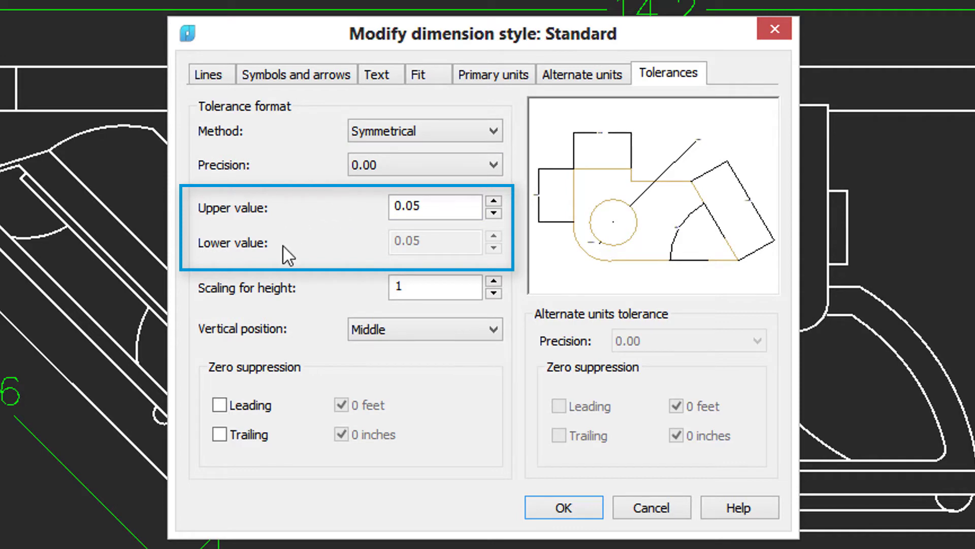
click(432, 210)
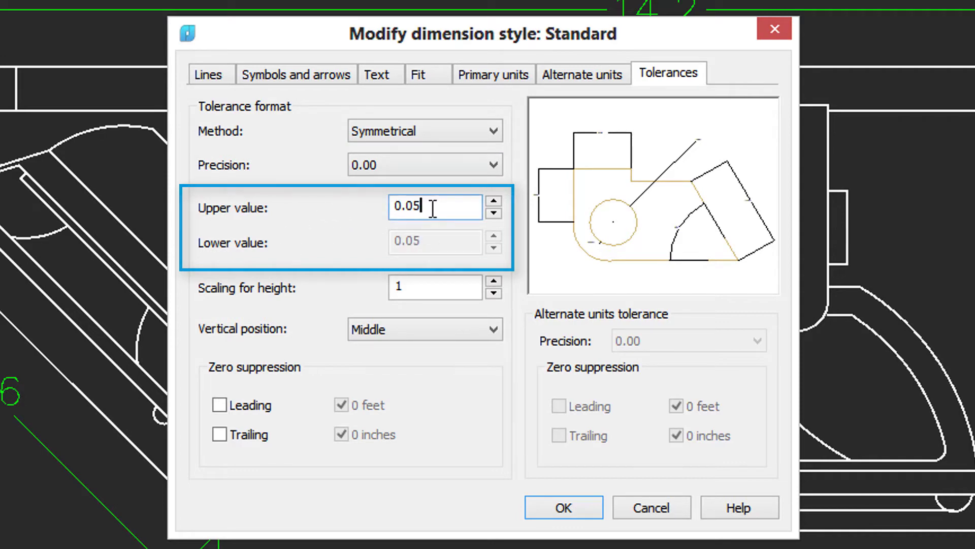
click(568, 508)
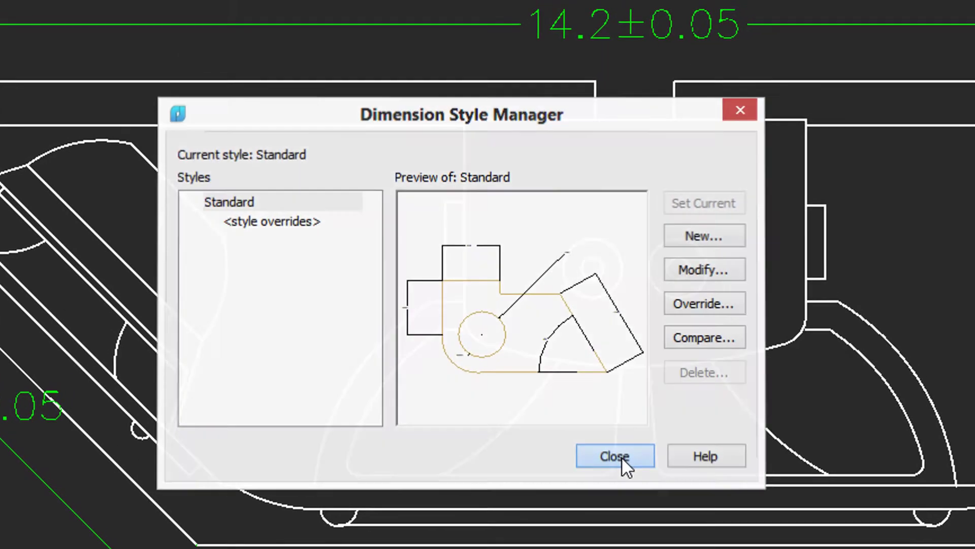
click(636, 441)
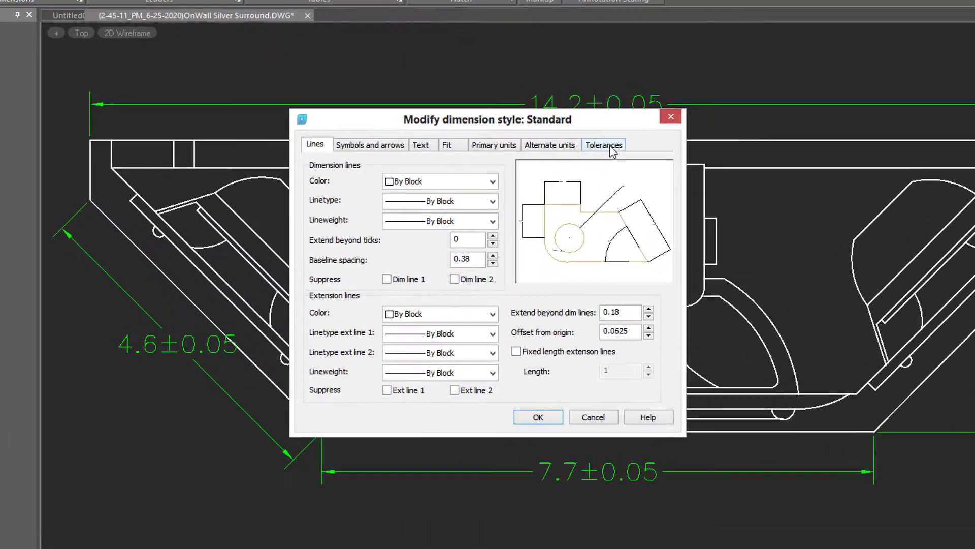
Switch the tolerances to Deviation with +0.05 upper and 0.1 lower values.
click(605, 145)
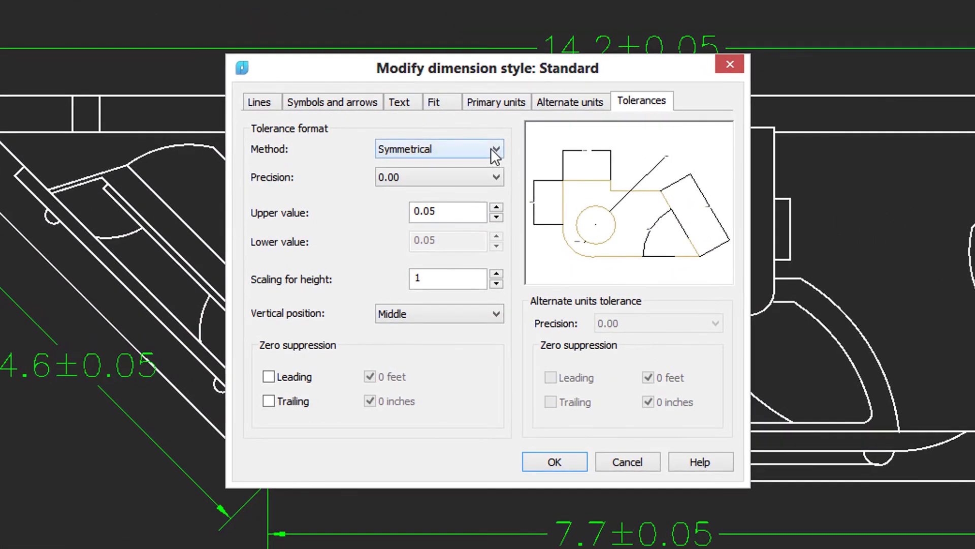
click(494, 158)
click(474, 188)
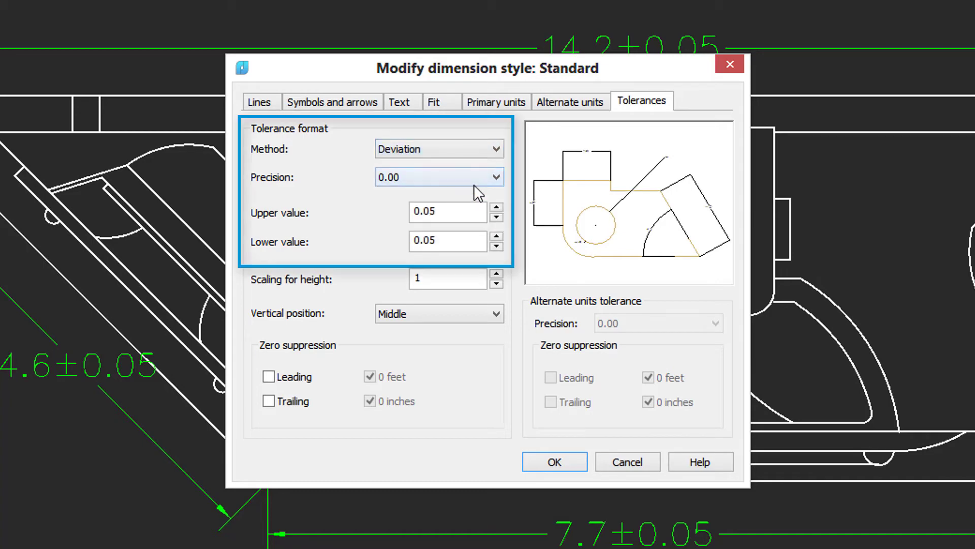
click(496, 247)
click(496, 247)
click(497, 246)
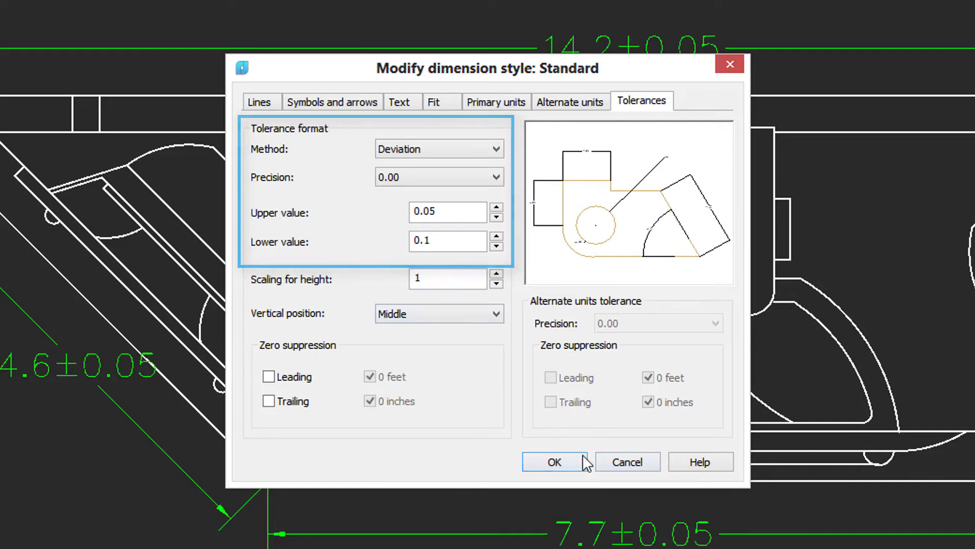
click(555, 460)
click(606, 412)
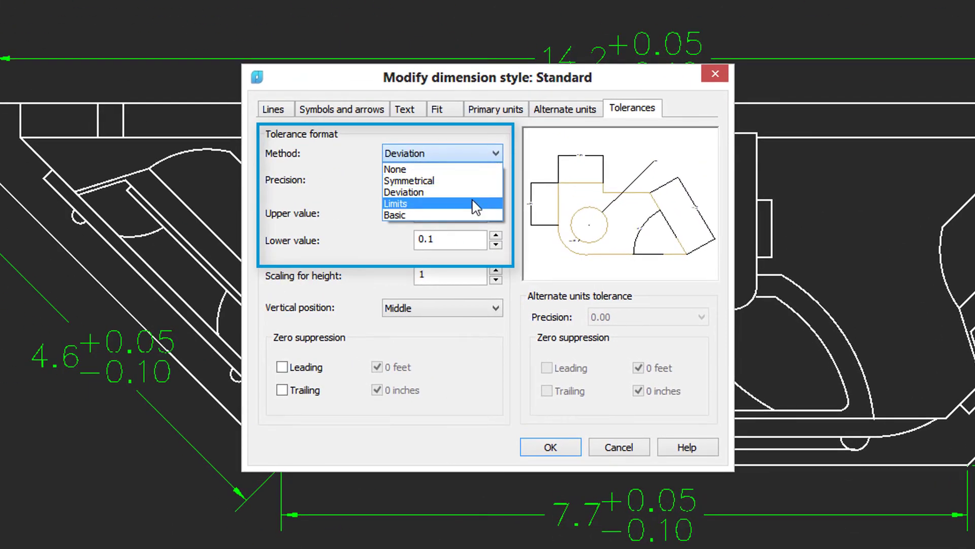
Change the tolerance method to Limits so the top dimension reads 14.24 over 14.09.
click(475, 205)
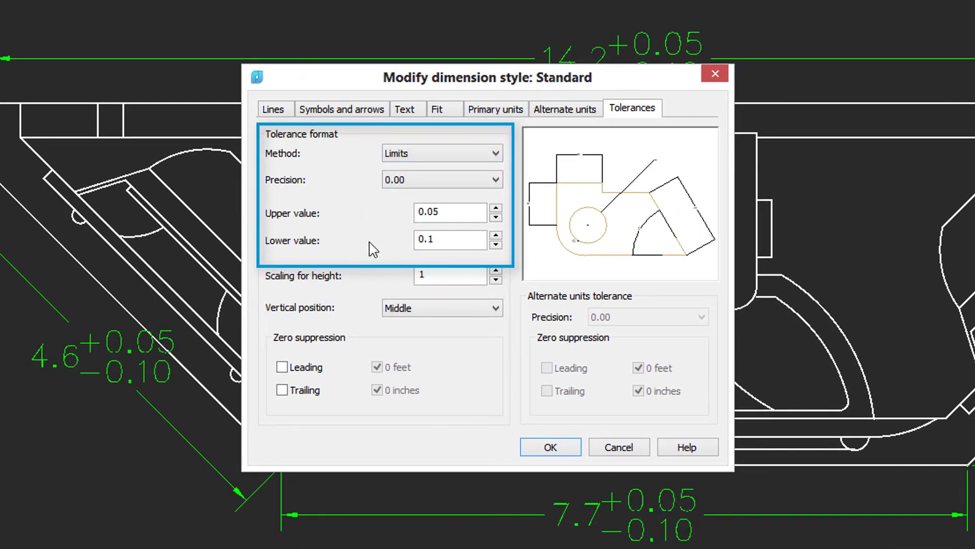
click(565, 445)
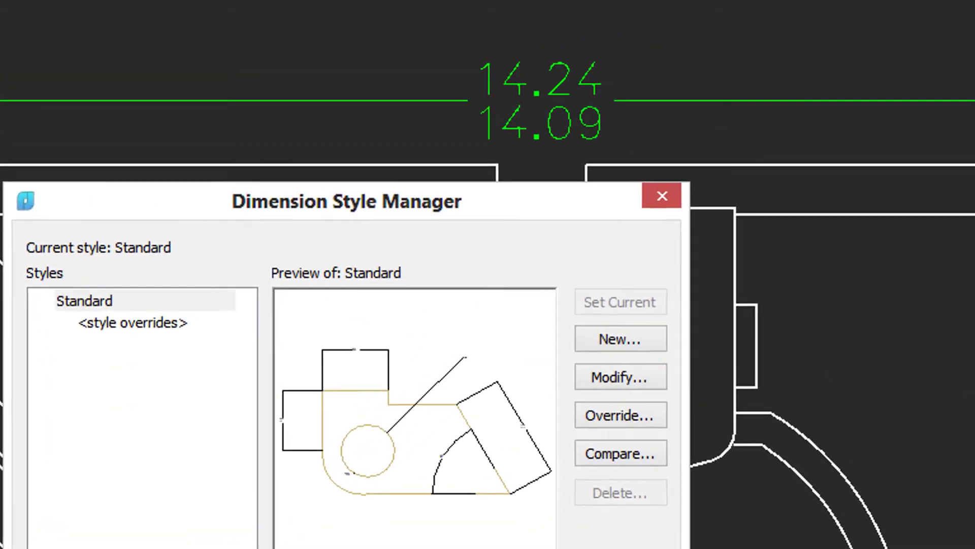
click(564, 472)
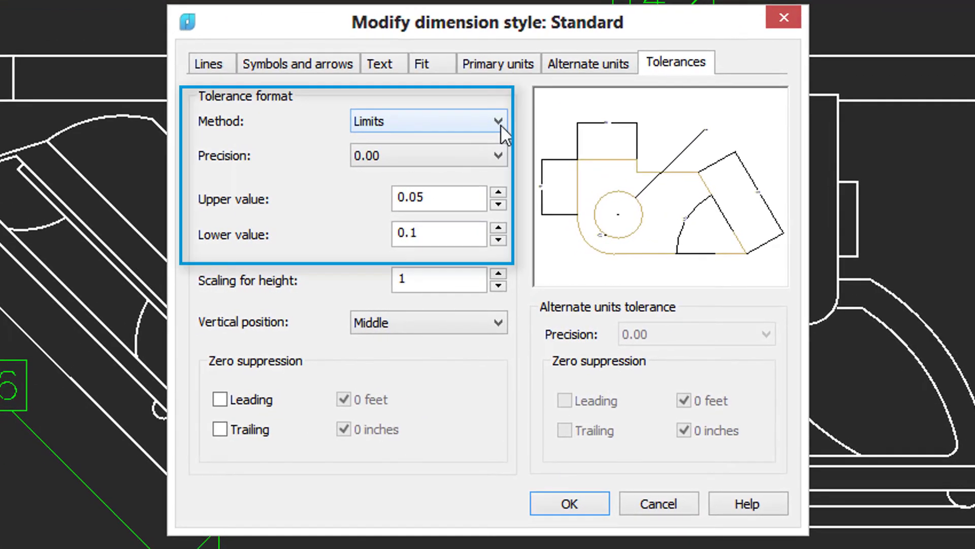
Change the tolerance method to Basic so dimensions such as 14.2 appear boxed.
click(501, 124)
click(464, 201)
click(569, 504)
click(546, 475)
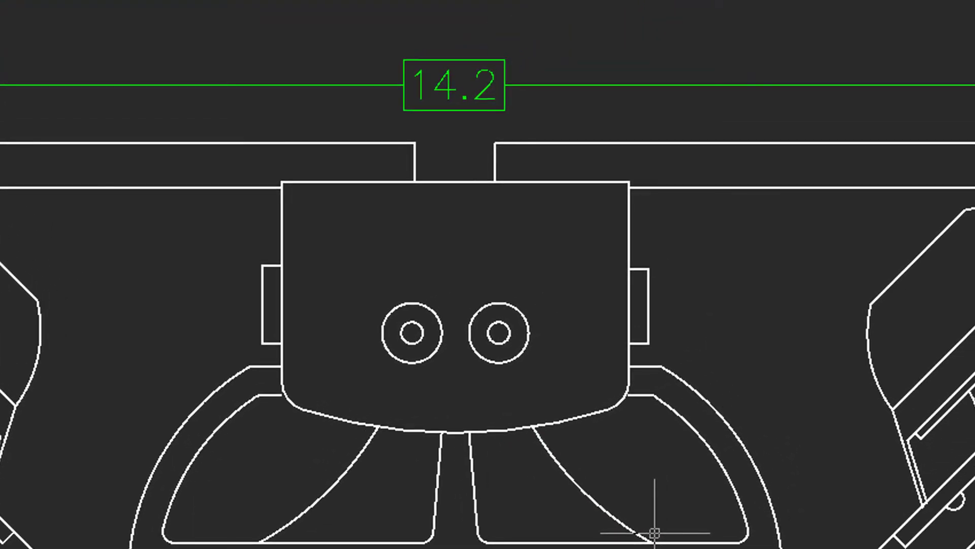